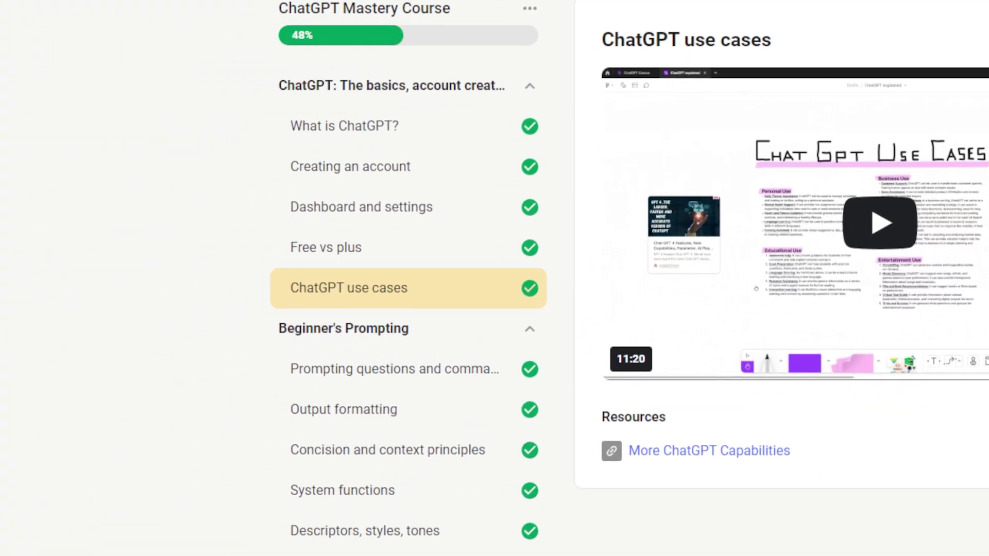
Step: Scroll the course lesson list down to the Ethics and Limitations sections
scroll(494, 279, down, 5)
scroll(495, 289, down, 6)
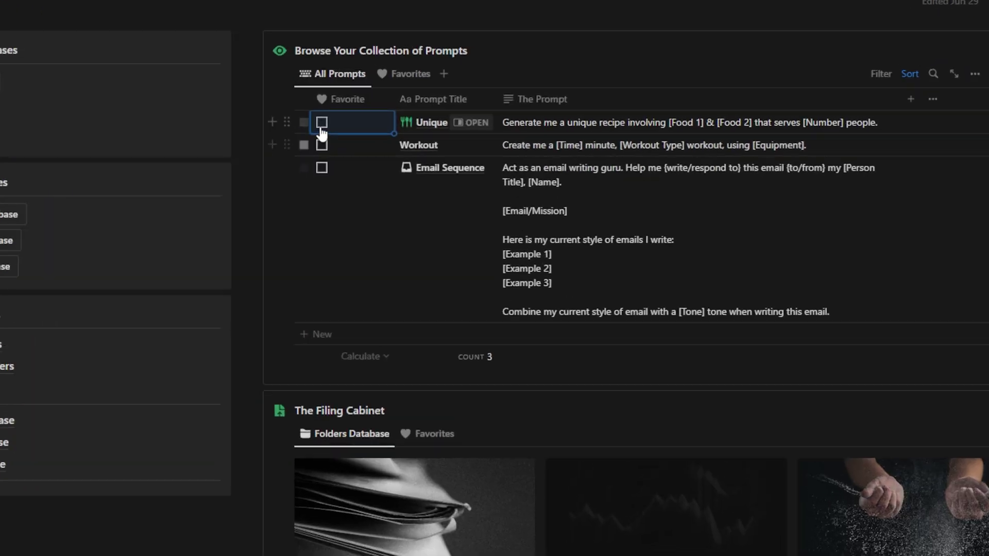
Step: Tick the Favorite checkbox on the Unique recipe prompt row
click(319, 123)
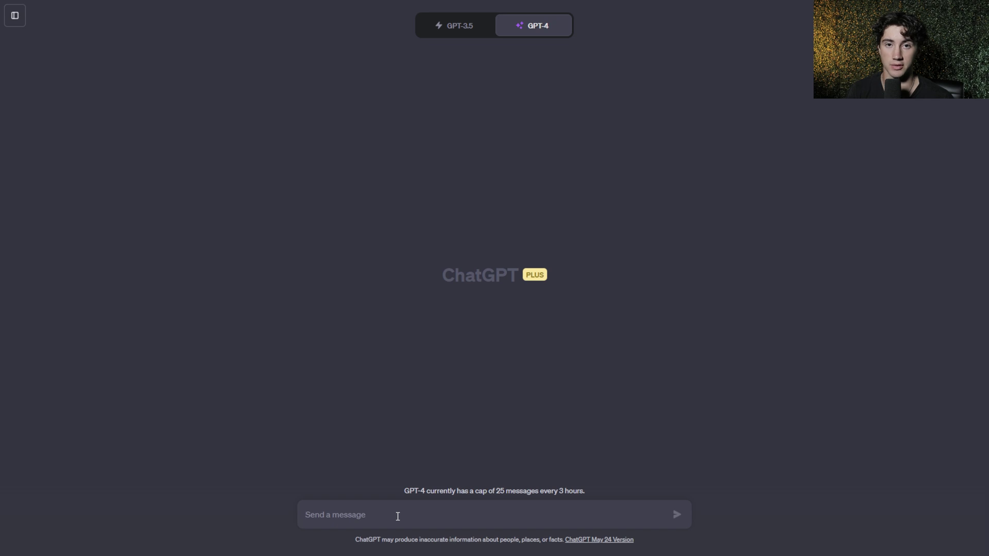
Step: Paste the prompt asking for 3 variations of a raise-request email into the message box
click(397, 516)
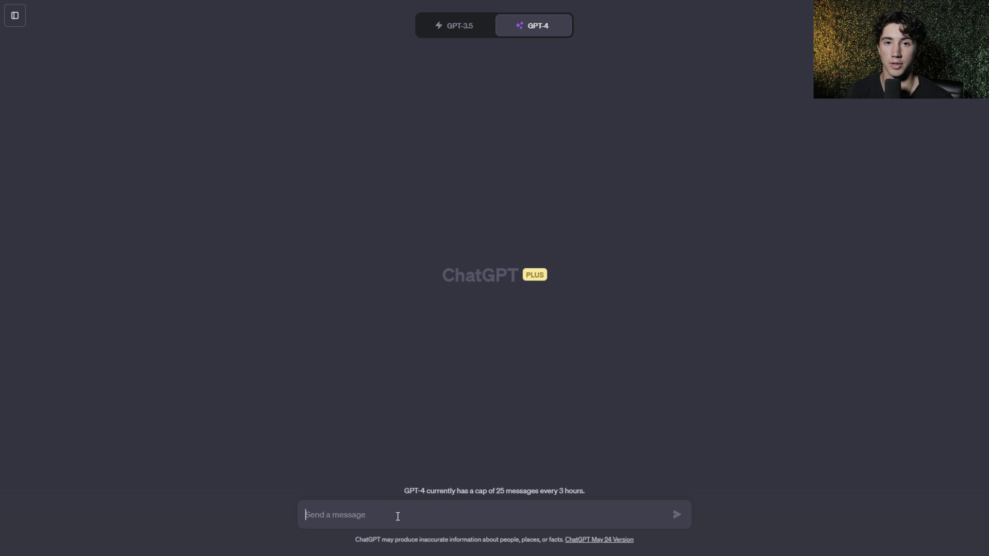
text(Write me 3 variations of an email that I can send to my boss to ask him for a raise.)
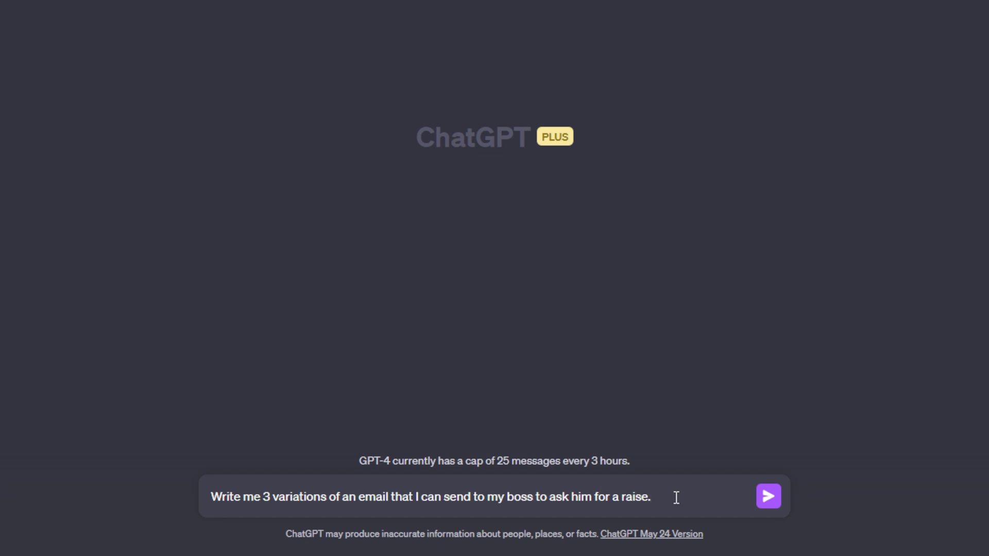
Step: Send the raise-email request and scroll through Email 1 to Email 3
click(769, 497)
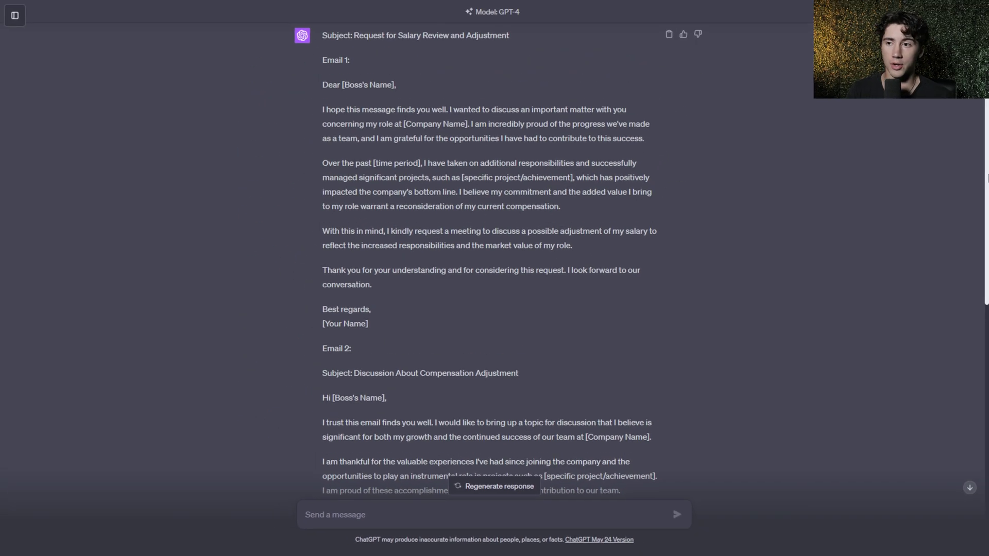
drag(987, 177, 986, 416)
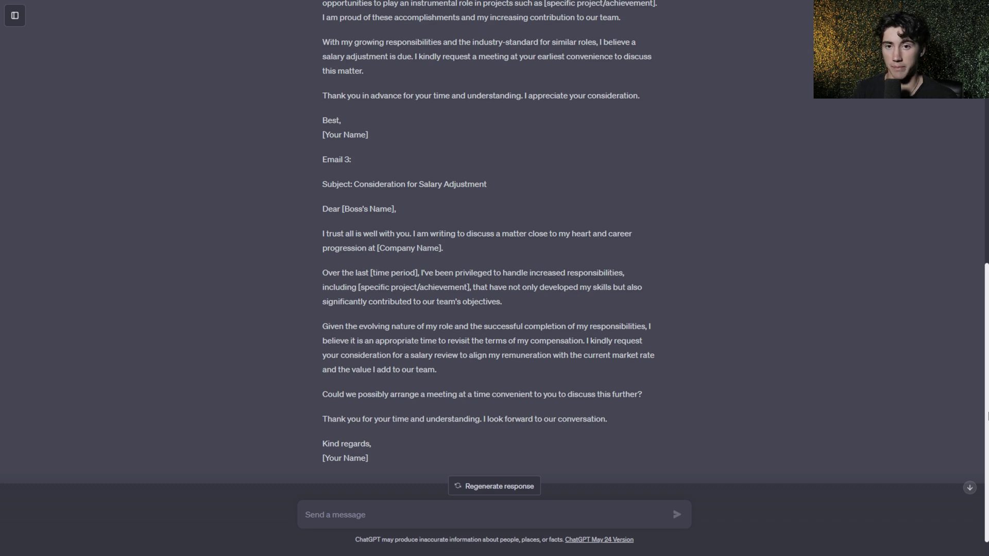
scroll(448, 515, down, 1)
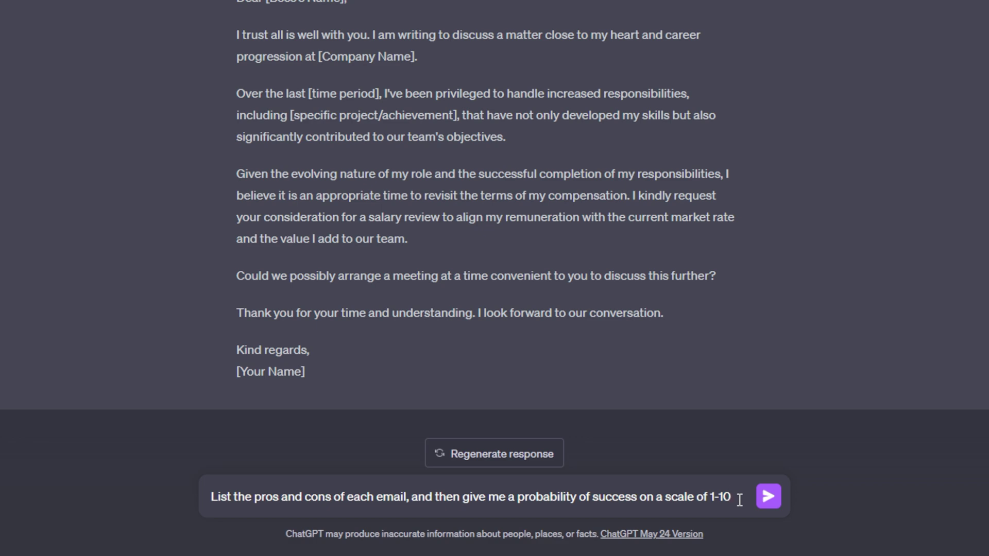
Step: Send the pros-and-cons follow-up and highlight Email 1's Pros and Cons in the reply
click(768, 496)
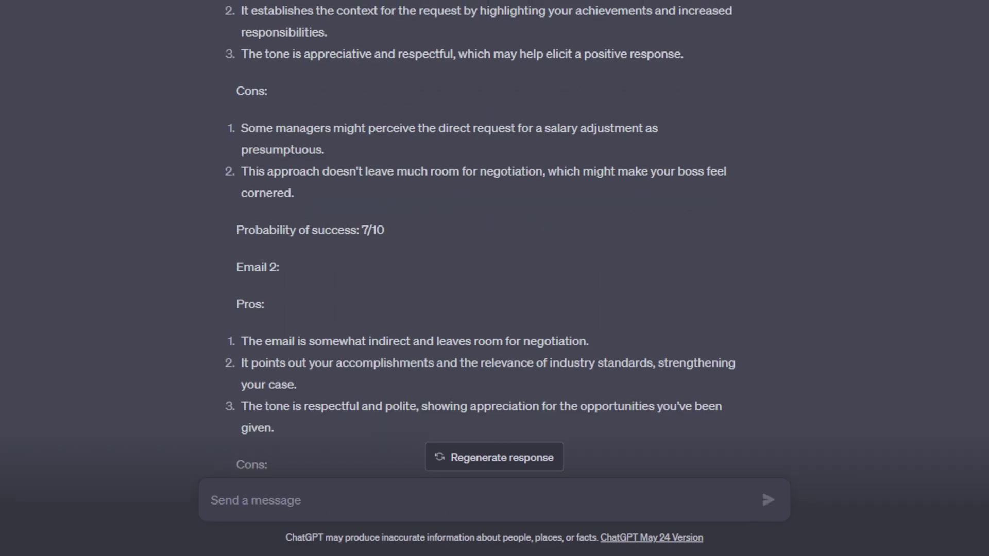
scroll(226, 38, up, 3)
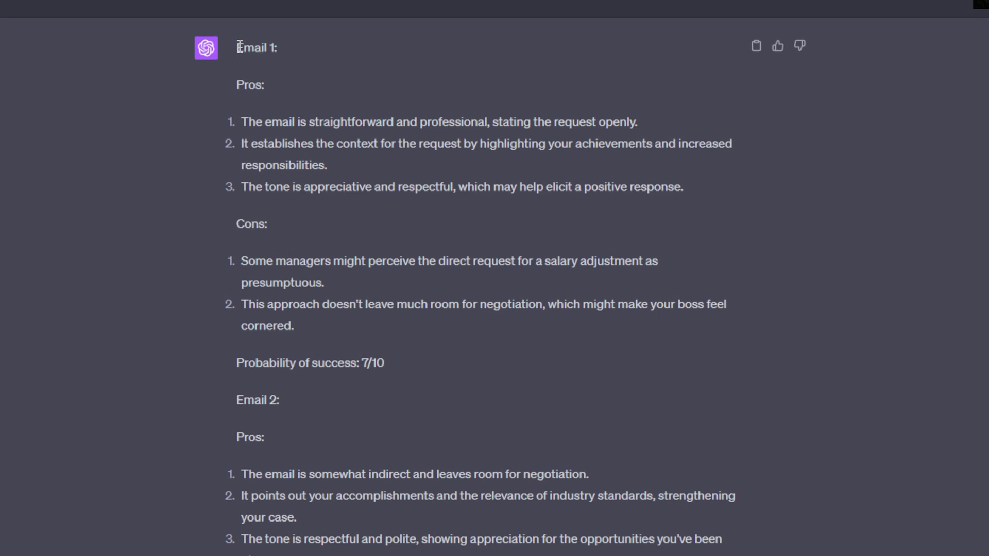
drag(236, 47, 277, 48)
drag(236, 85, 281, 88)
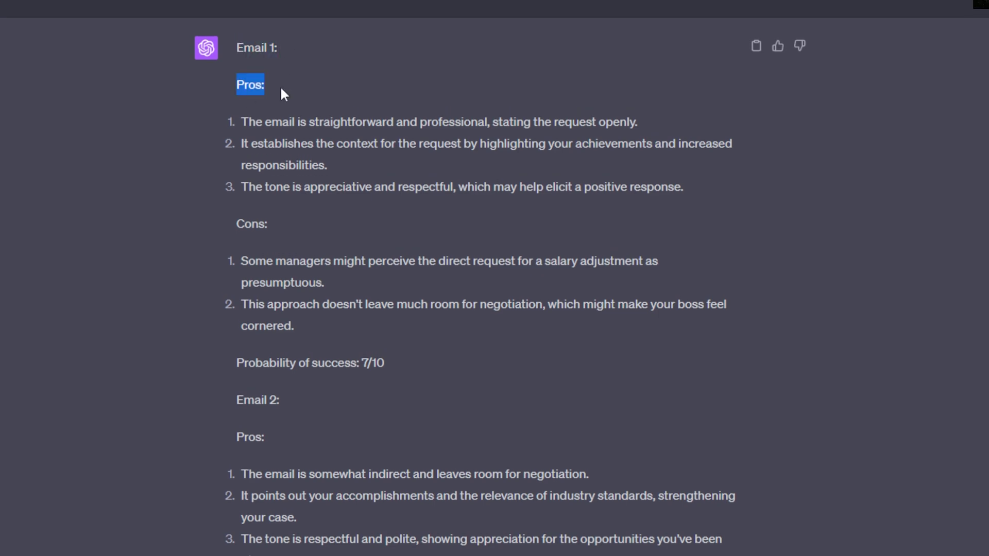
drag(236, 224, 268, 224)
drag(235, 361, 378, 372)
click(443, 370)
scroll(250, 277, down, 3)
shift+click(272, 245)
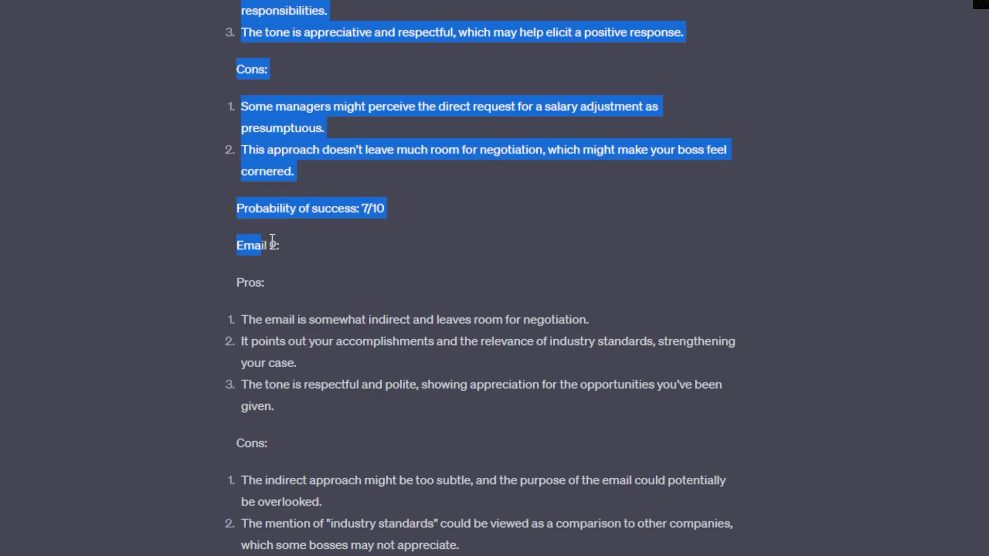
scroll(309, 243, down, 1)
click(253, 206)
Step: Highlight the success scores in the reply (6/10, 7/10), ending on Email 3's 8/10
scroll(312, 355, down, 1)
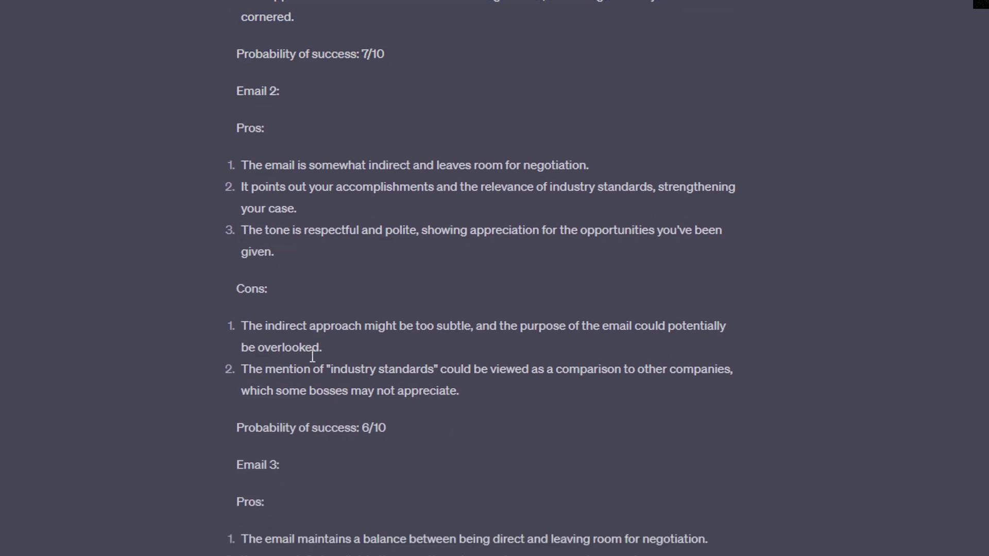
drag(238, 428, 392, 430)
click(514, 410)
scroll(514, 407, down, 3)
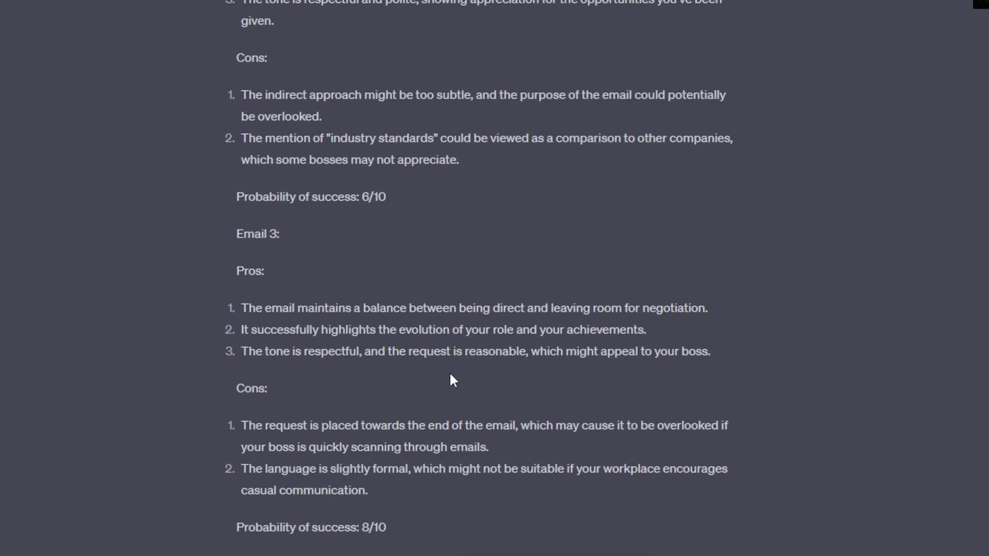
double_click(247, 234)
click(354, 237)
scroll(355, 236, down, 1)
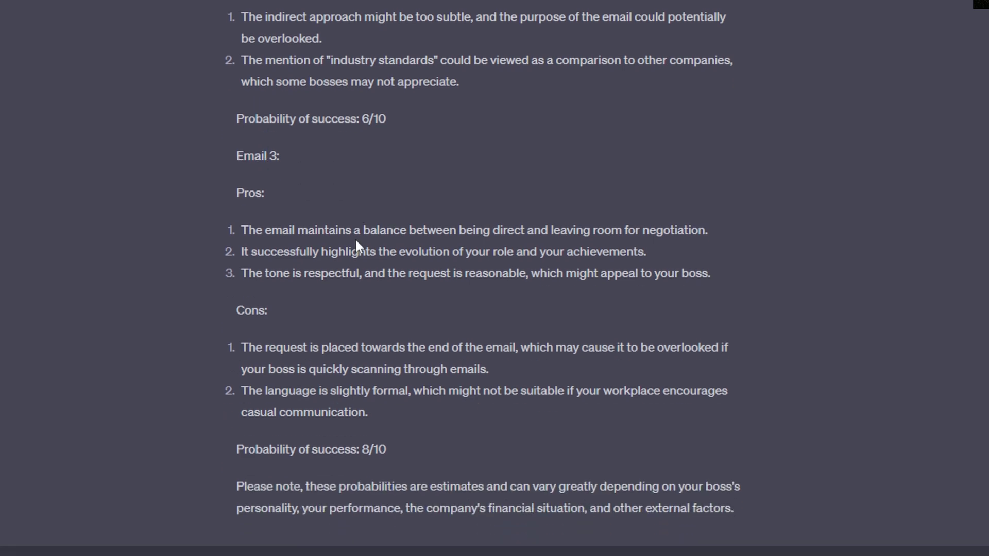
scroll(356, 240, up, 2)
scroll(357, 240, up, 3)
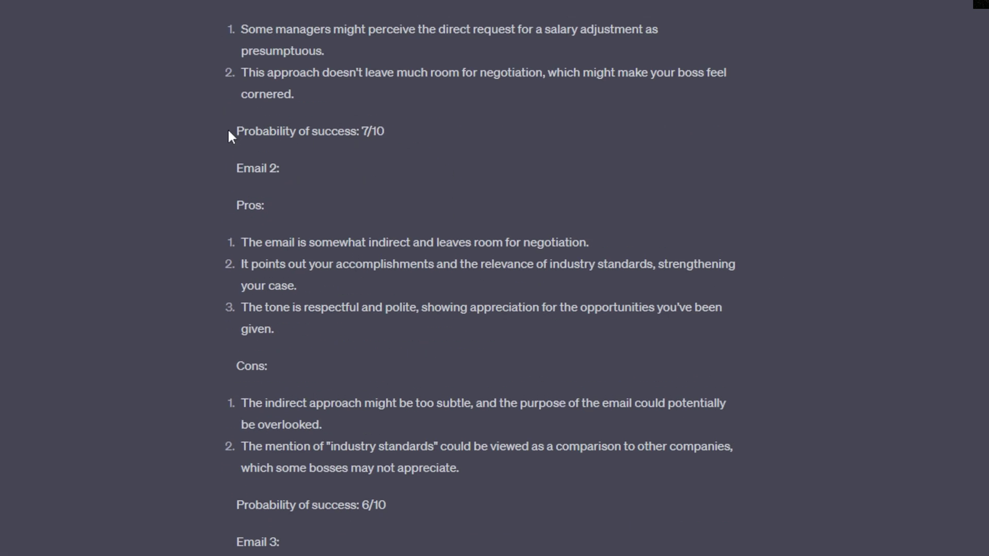
drag(230, 136, 386, 142)
click(430, 131)
scroll(431, 131, down, 3)
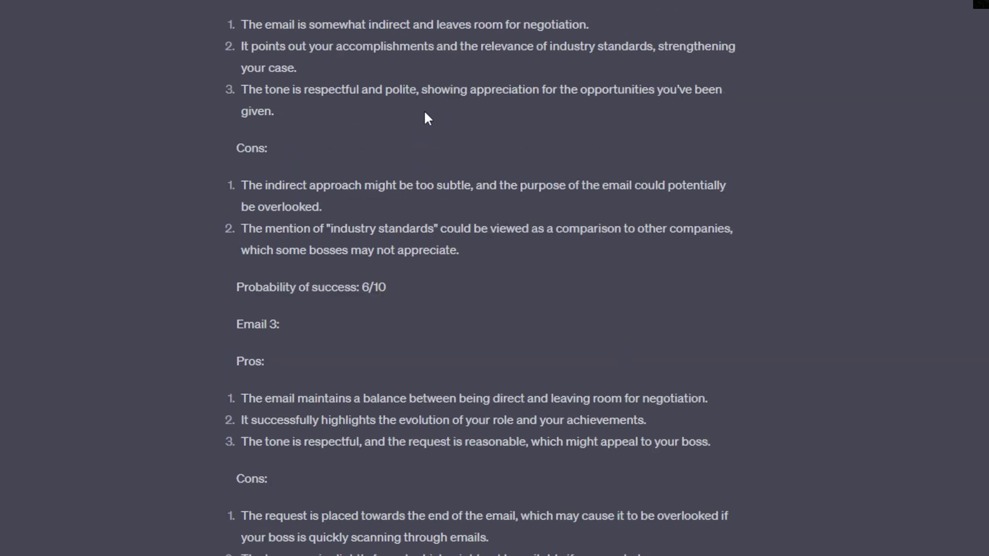
scroll(425, 119, up, 2)
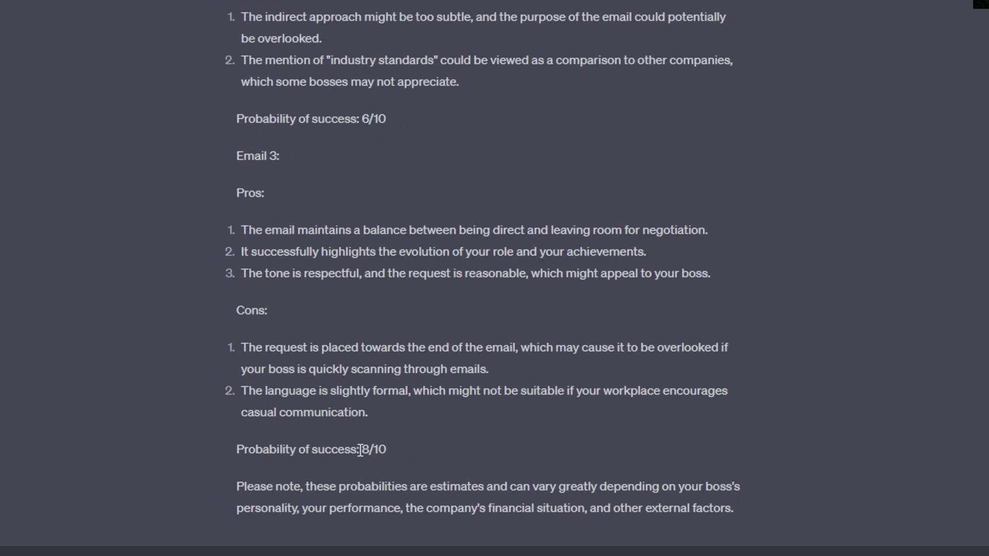
drag(362, 449, 395, 448)
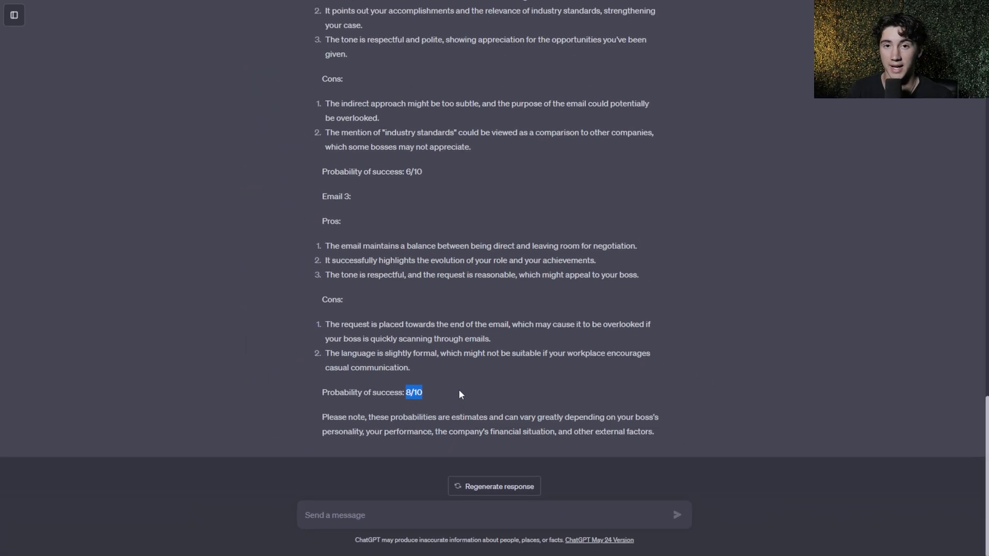
Step: Clear the highlight on Email 3's 8/10 score
click(441, 446)
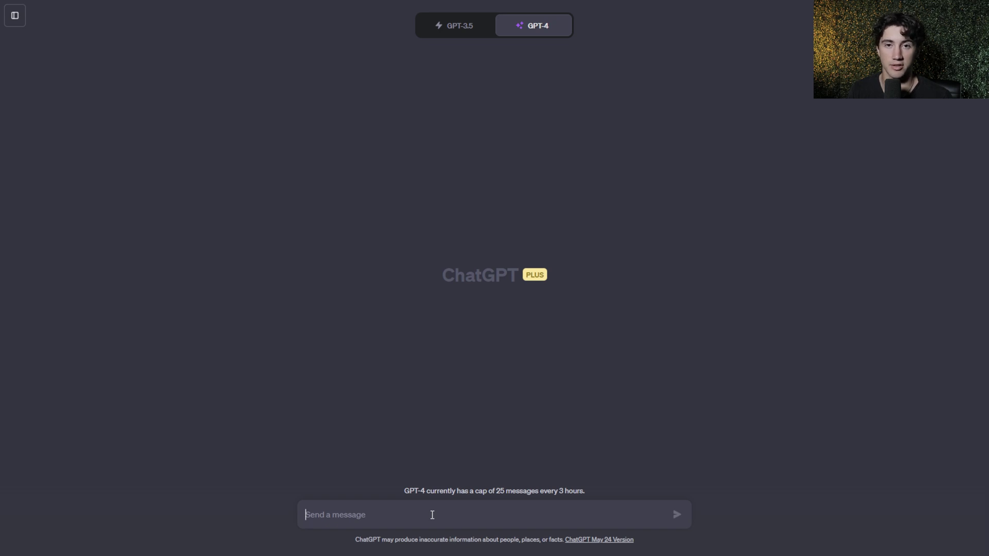
Step: Paste and send the complexity theory in business question, then scroll its six-principle answer
text(What is complexity theory in business?)
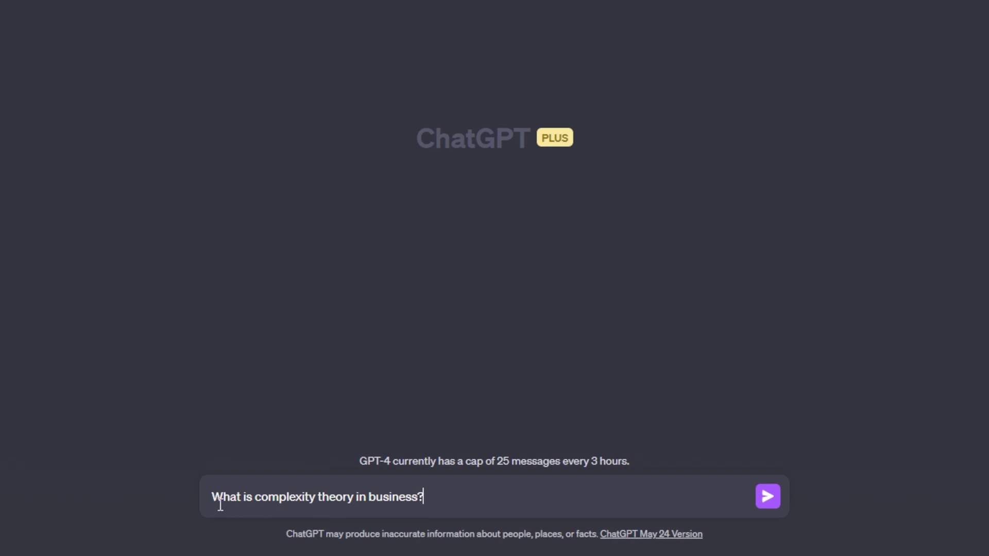
drag(305, 515, 428, 501)
click(433, 502)
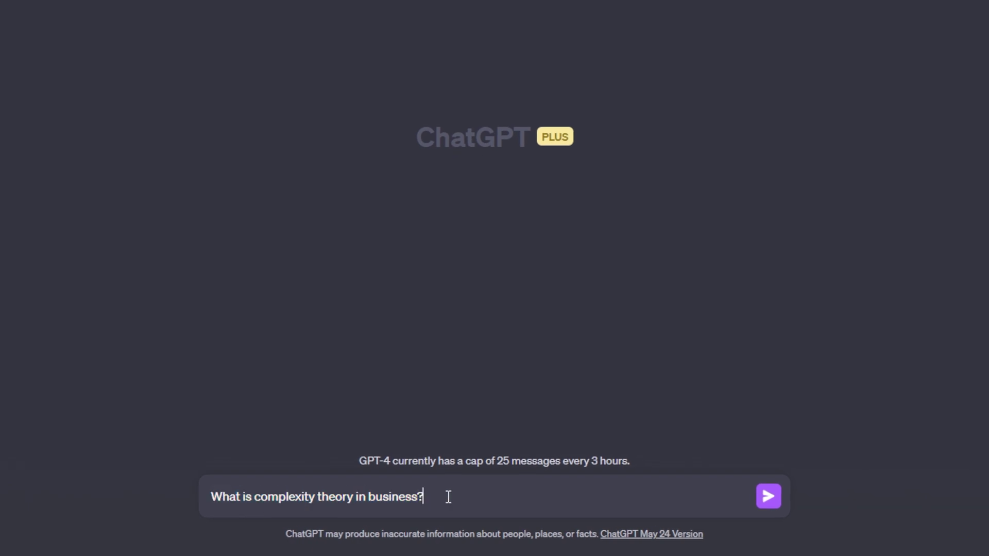
click(764, 498)
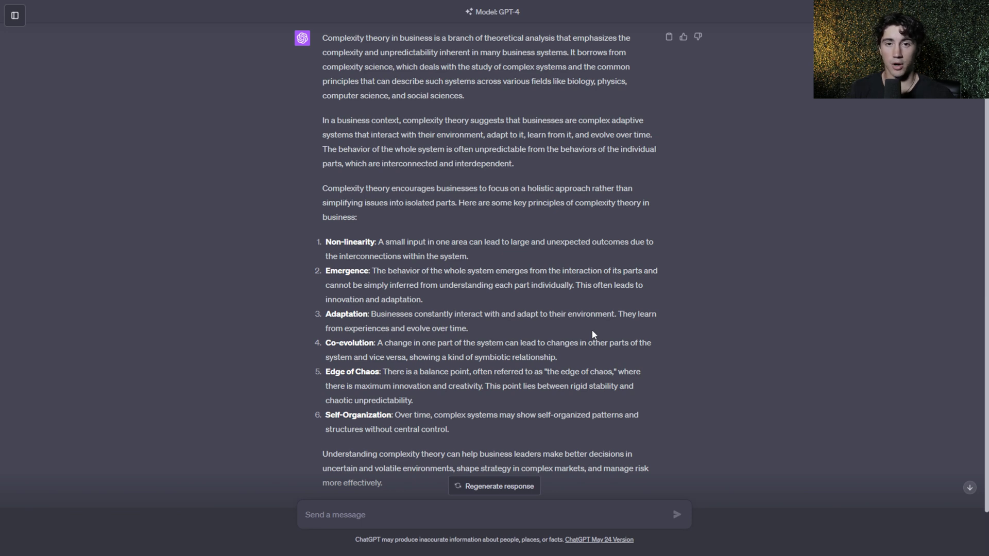
scroll(591, 330, down, 1)
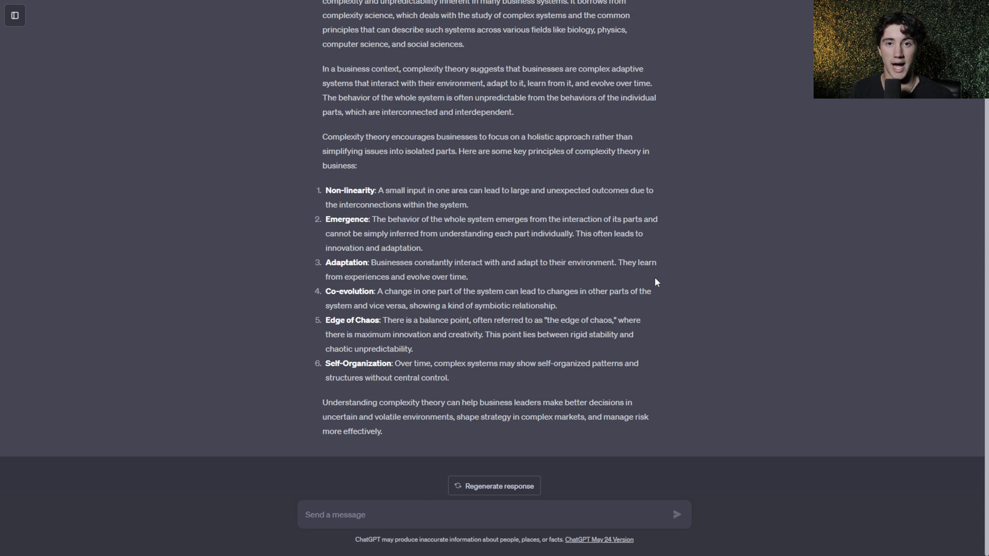
Step: Type and send the follow-up 'Explain it like I am five'
text(Explain it like I am five)
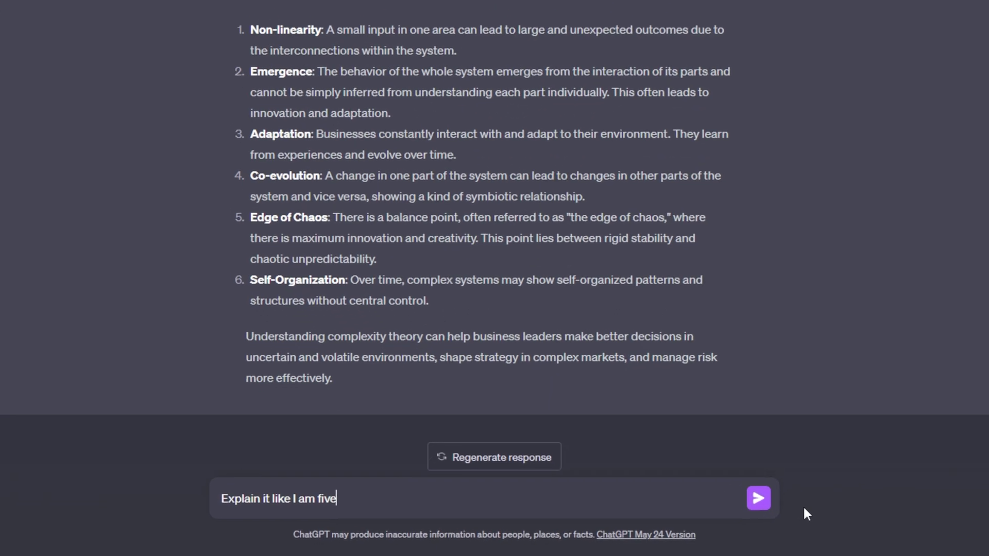
drag(372, 498, 212, 500)
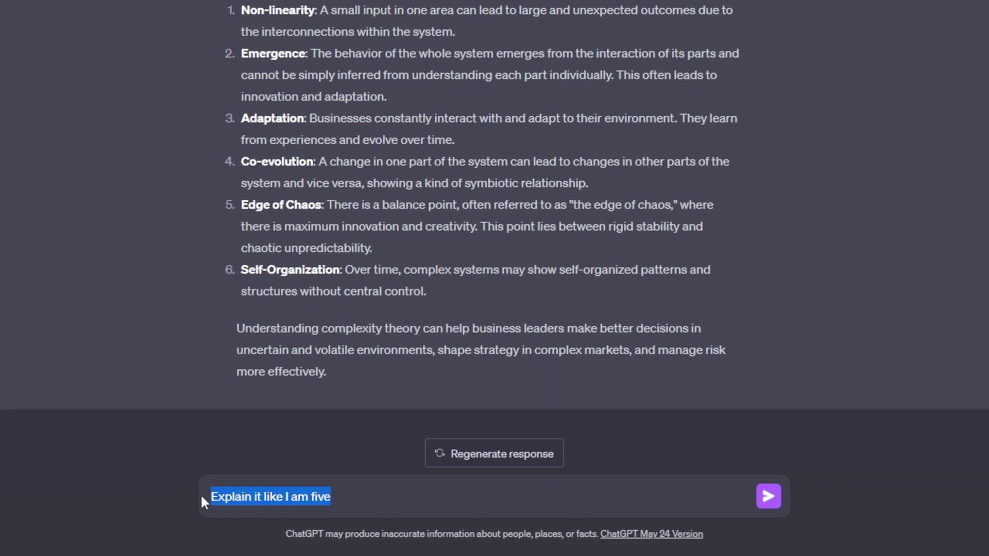
click(424, 495)
right_click(424, 495)
key(Escape)
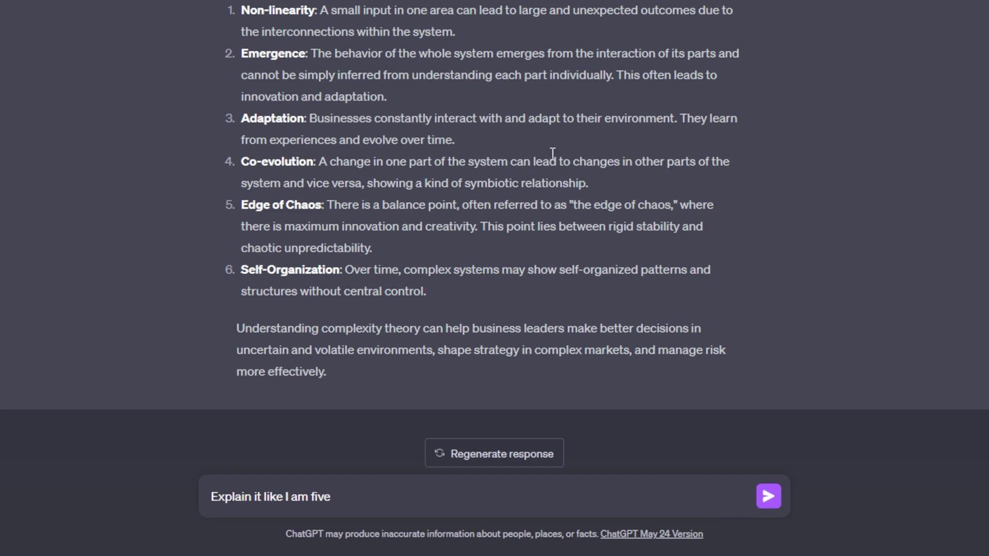
click(767, 498)
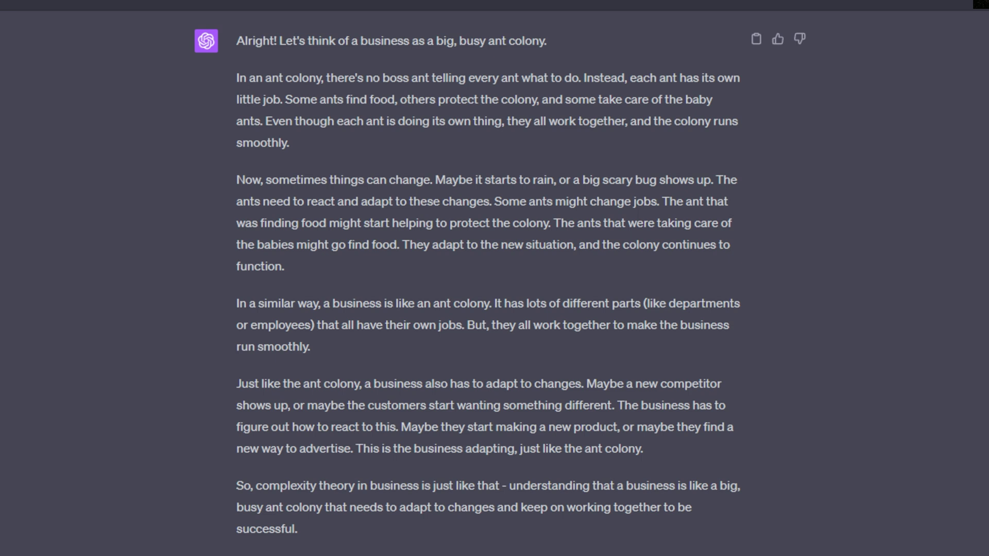
drag(292, 41, 533, 41)
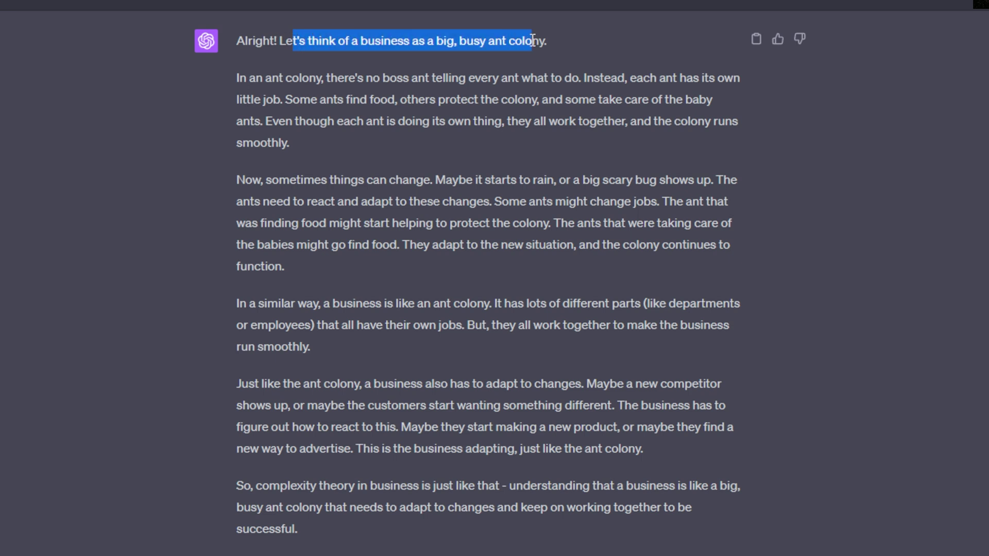
click(556, 39)
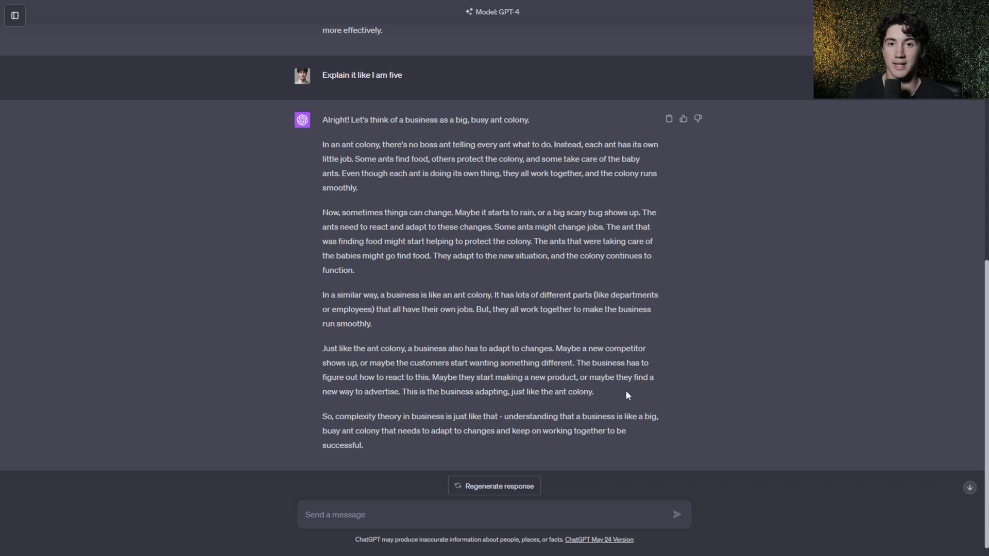
drag(335, 144, 566, 452)
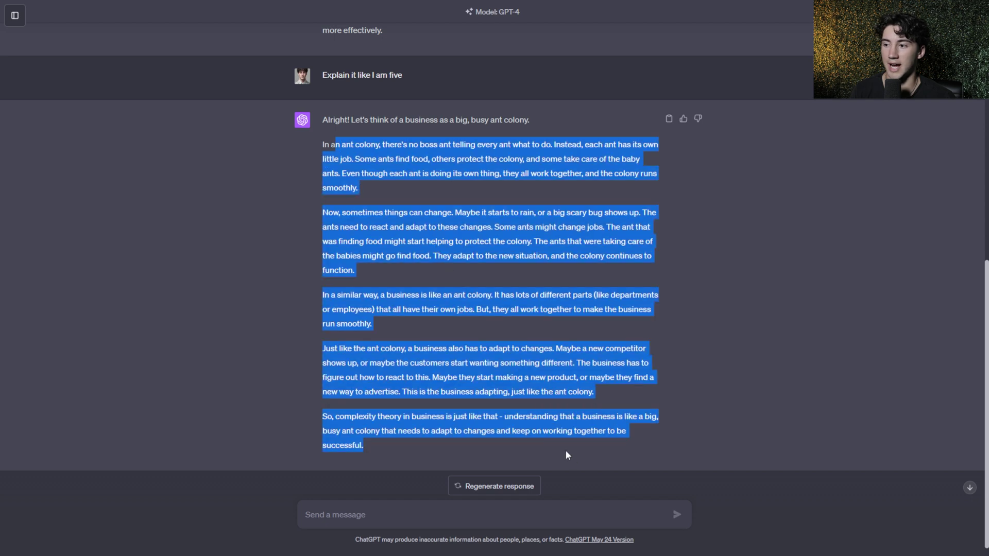
click(678, 444)
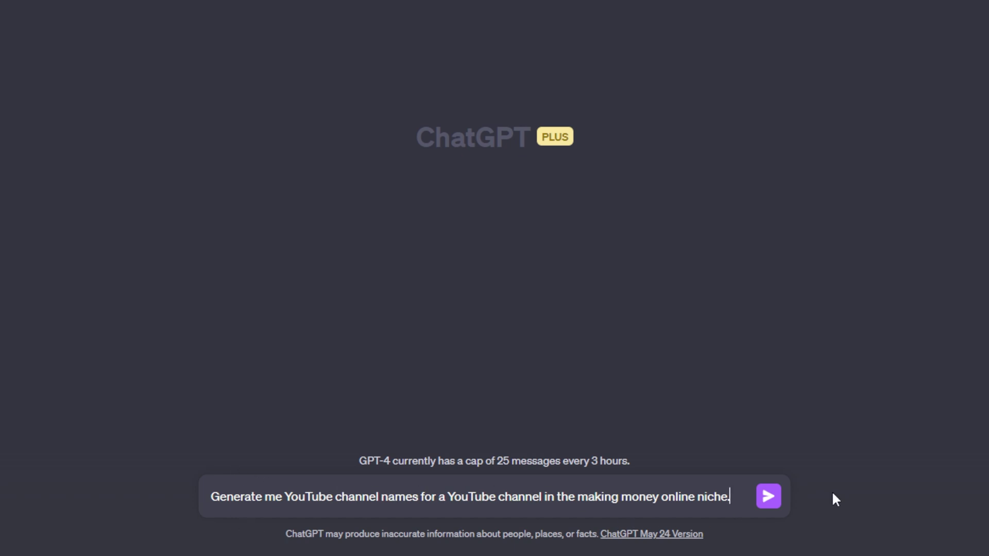
Step: Send the making-money-online channel name request and scroll through the 36 suggestions
click(770, 495)
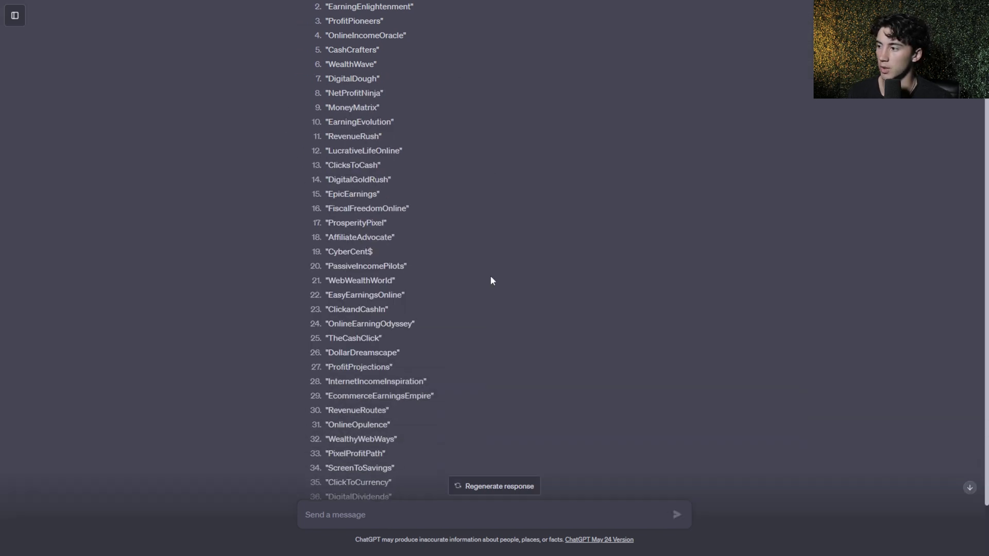
scroll(490, 280, down, 2)
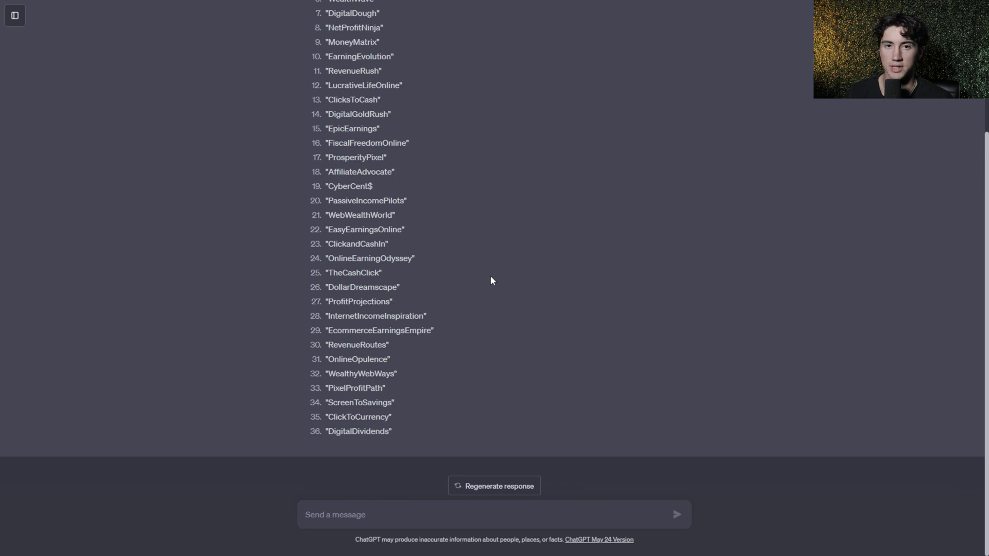
scroll(490, 280, up, 3)
scroll(490, 281, down, 2)
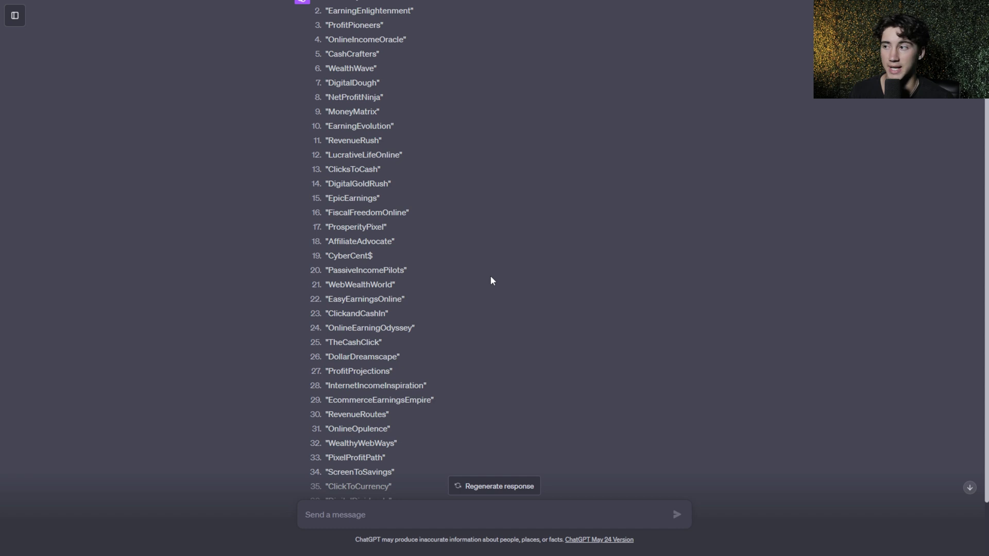
scroll(436, 283, up, 2)
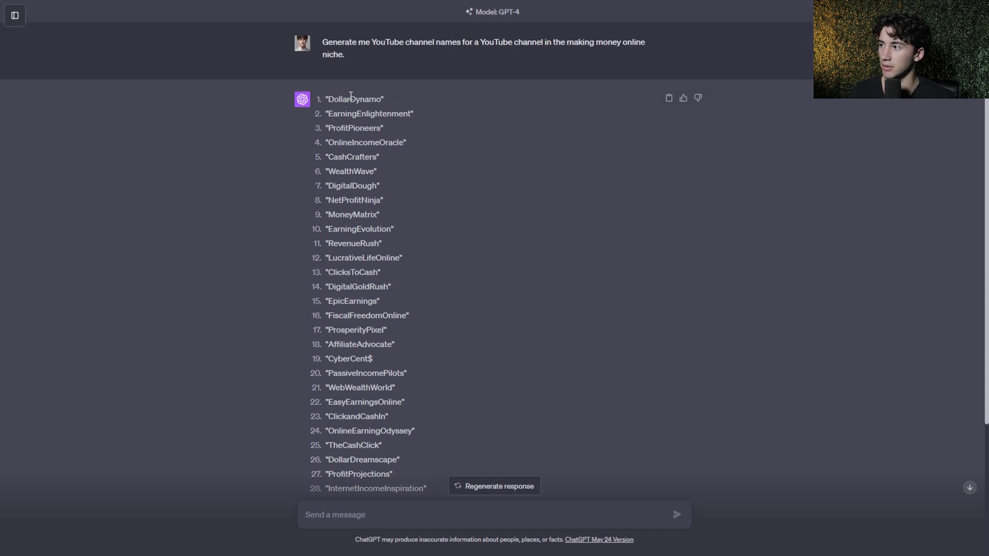
mouse_move(351, 112)
mouse_down()
mouse_move(393, 113)
mouse_move(356, 128)
mouse_up()
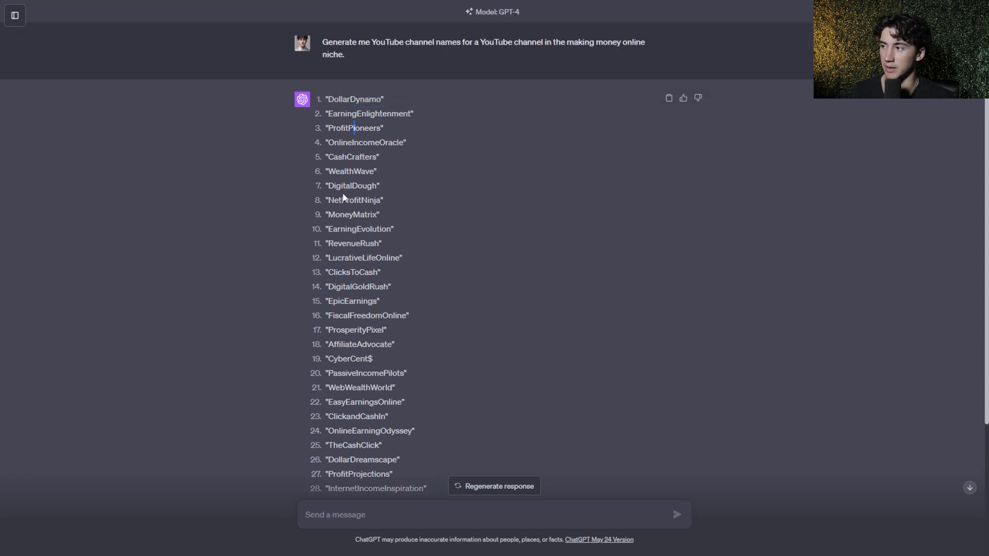
scroll(483, 245, down, 3)
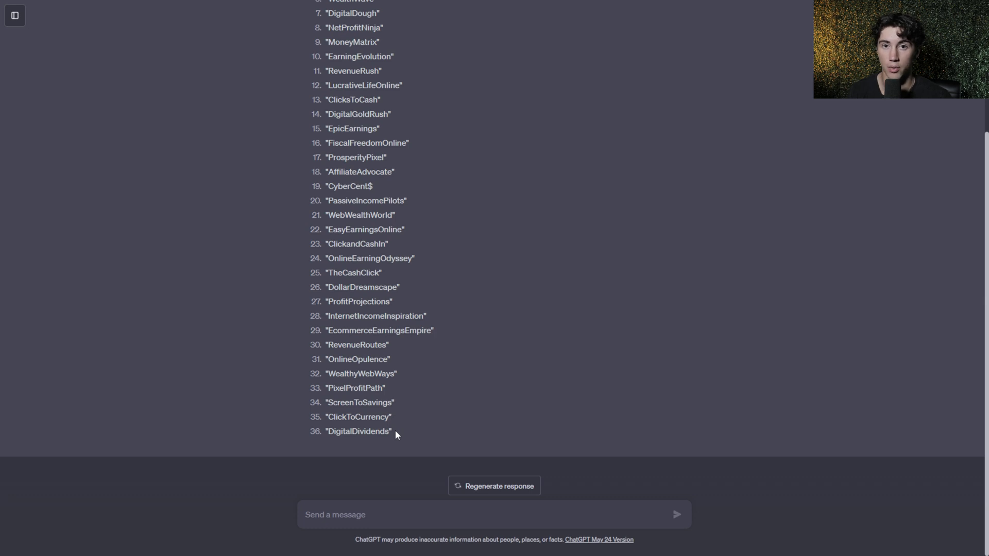
Step: Type 'Generate me 30 more channel names.' and highlight the 30 and list items 19-36
text(Generate me 30 more channel names.)
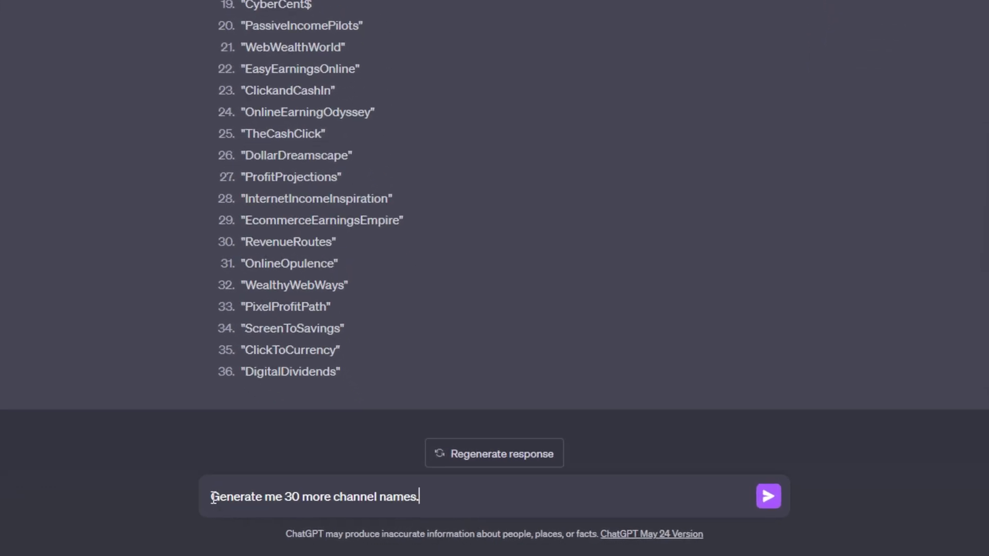
drag(213, 497, 416, 499)
double_click(291, 497)
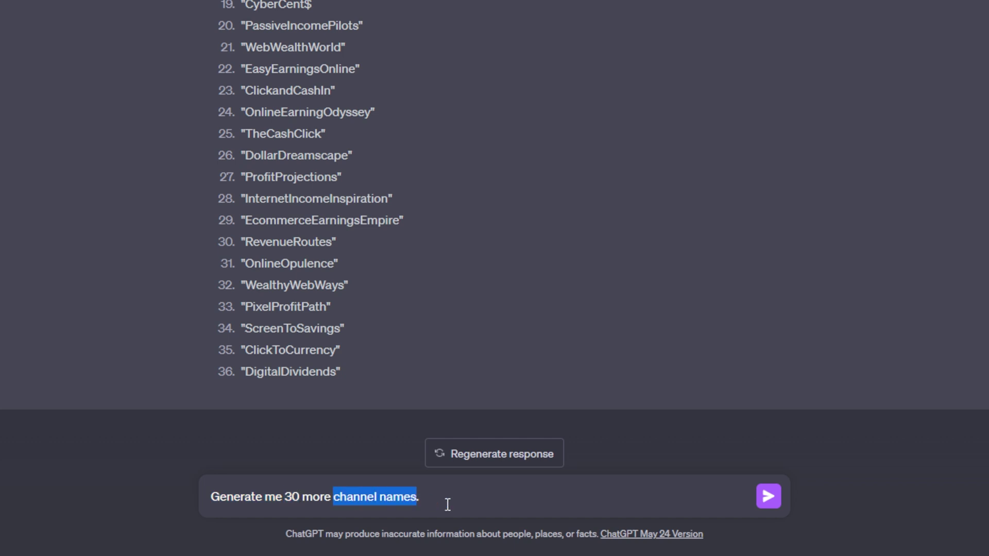
click(448, 504)
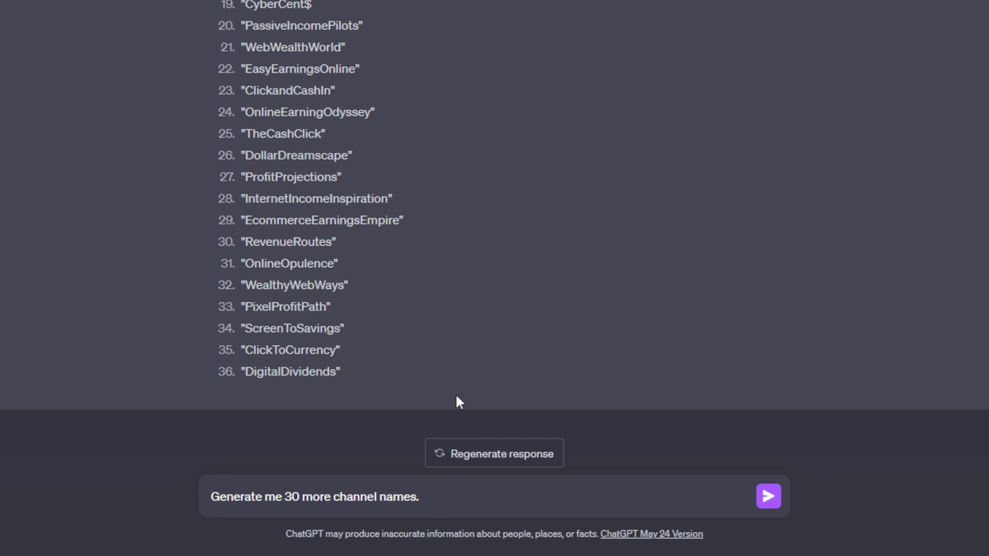
drag(388, 360, 390, 14)
click(393, 18)
Step: Append 'Make these more witty, and put spaces between words.' to the follow-up prompt
click(745, 502)
text(Make these more witty, and put spaces between words.)
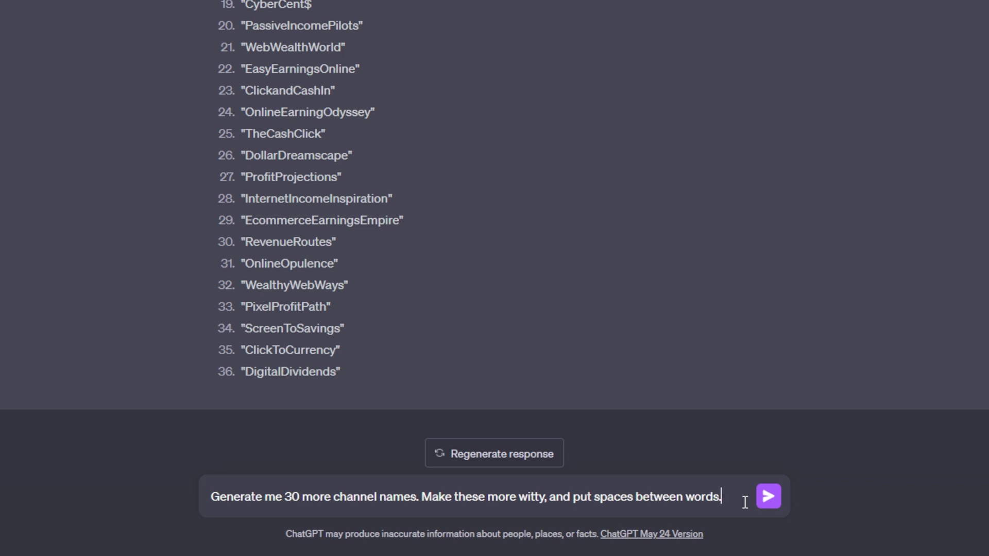
drag(421, 496, 736, 498)
click(549, 496)
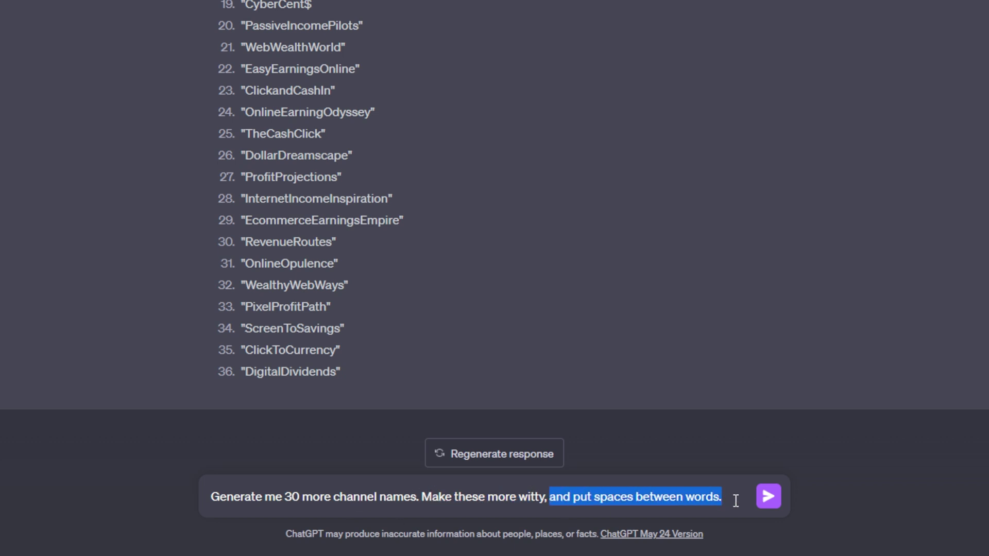
click(735, 498)
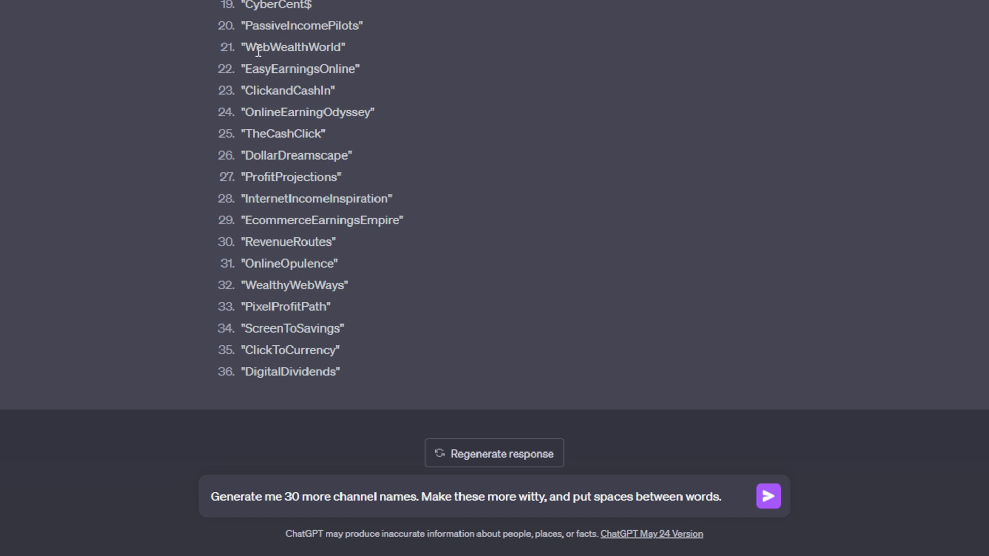
drag(246, 47, 344, 48)
click(373, 51)
Step: Send the follow-up asking for 30 wittier channel names written with spaces between words
click(768, 497)
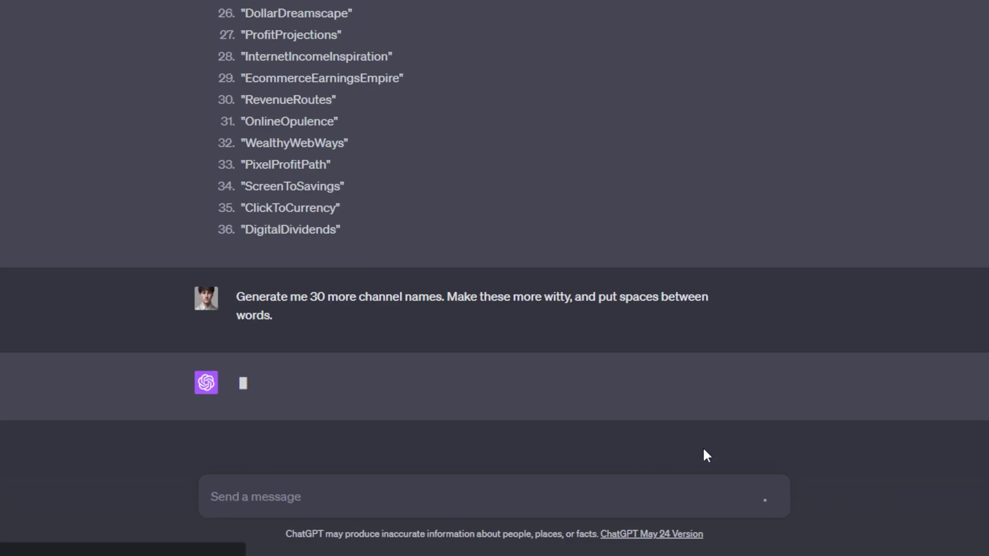